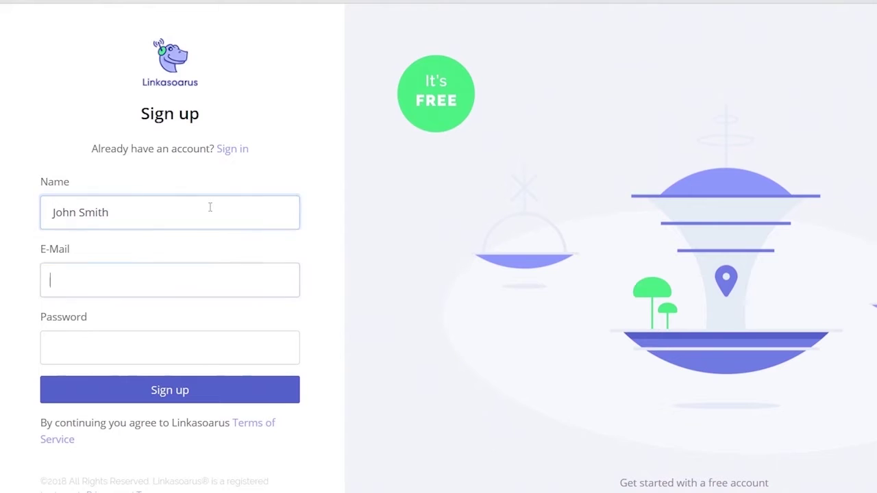
Step: Enter the user's e-mail address and an account password on the sign-up form
text(John@example.com)
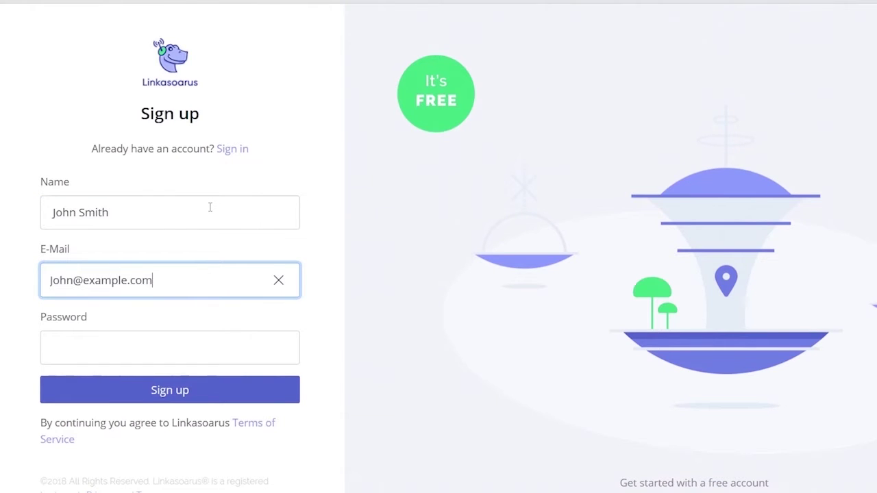
key(Tab)
text(passwor)
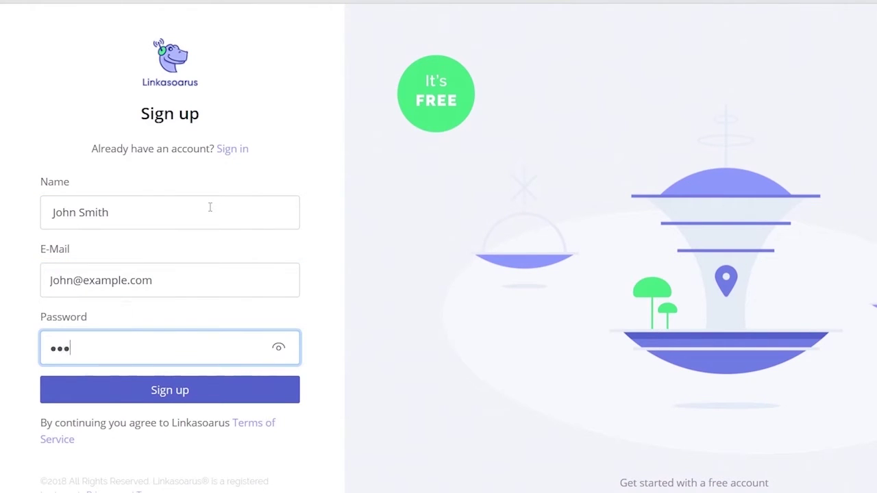
text(d12)
Step: Create the account, browse the second page of brands, then search 'USA' and clear the search
click(194, 391)
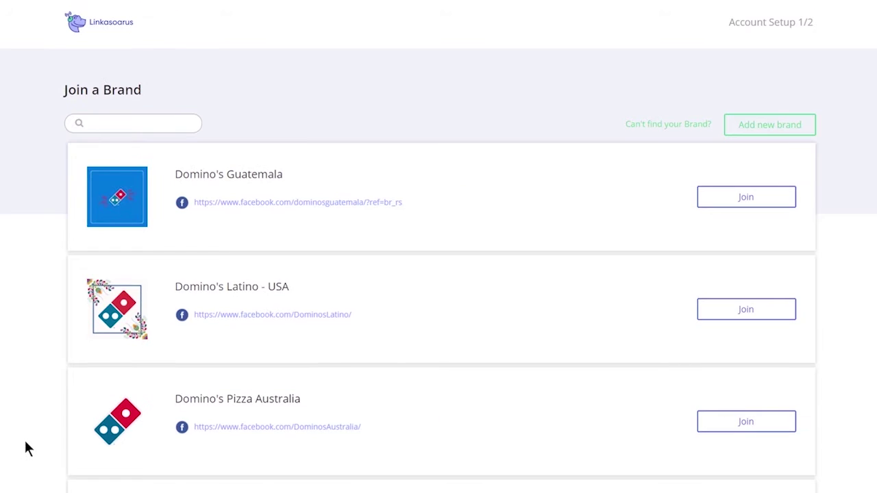
scroll(26, 449, down, 10)
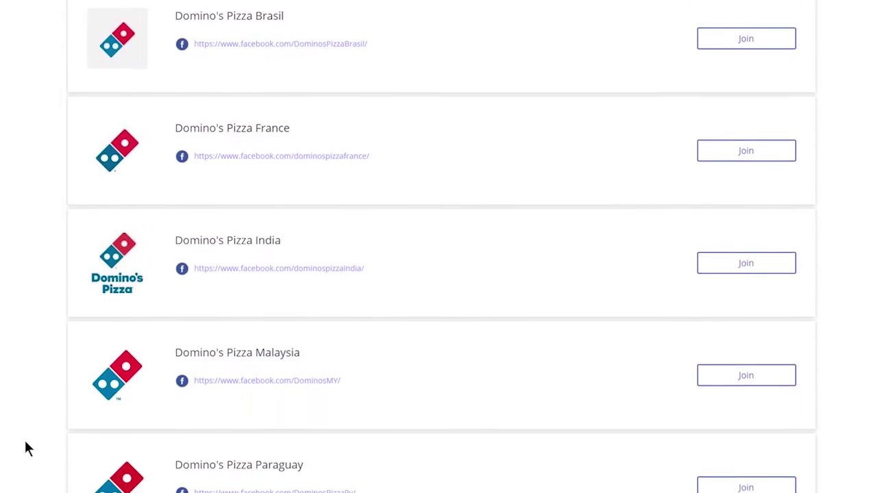
click(122, 474)
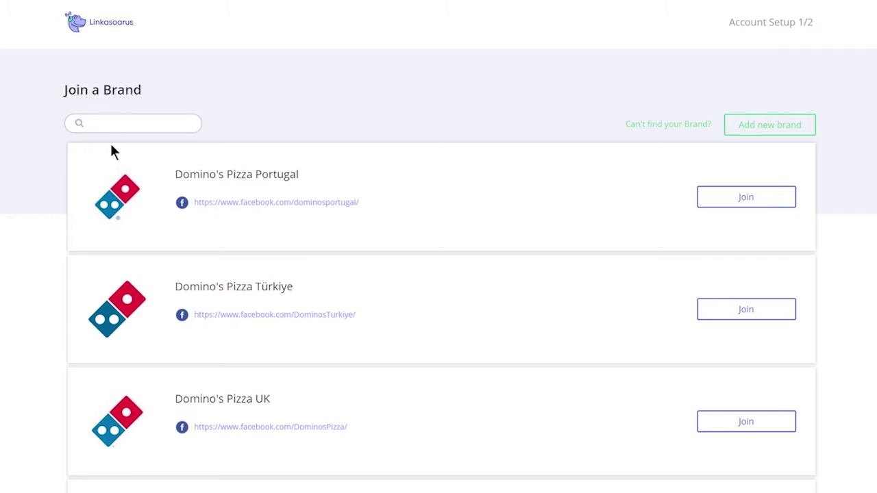
text(USA)
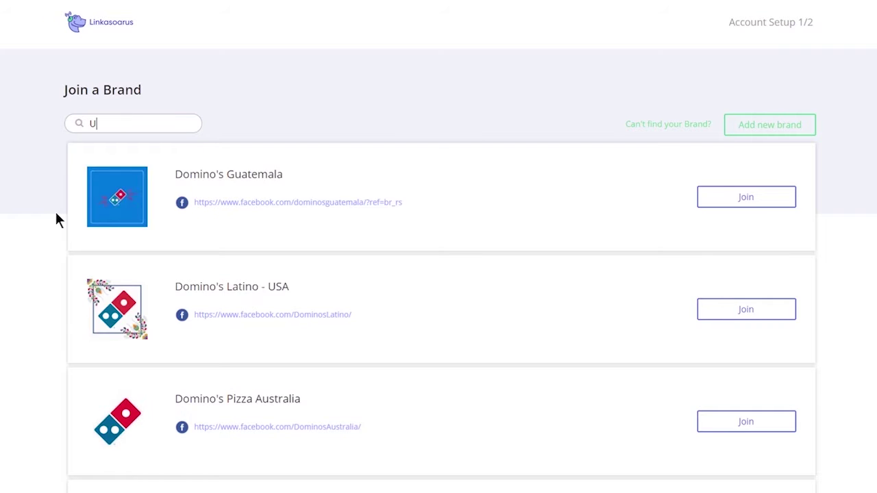
key(BackSpace)
key(BackSpace)
key(BackSpace)
click(769, 127)
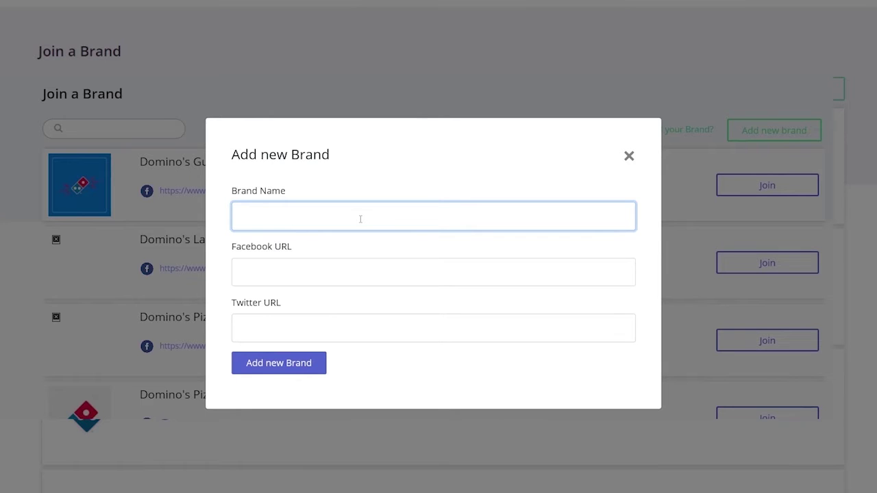
text(Linkasoarus US)
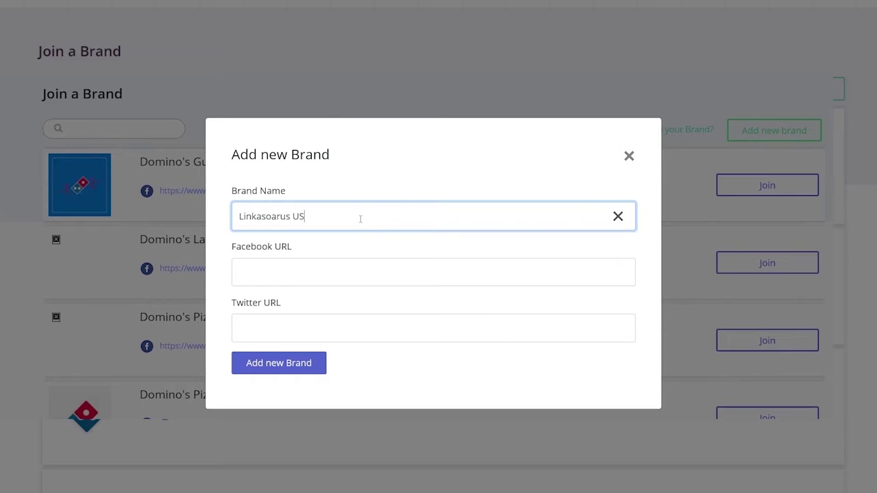
text(A)
key(Tab)
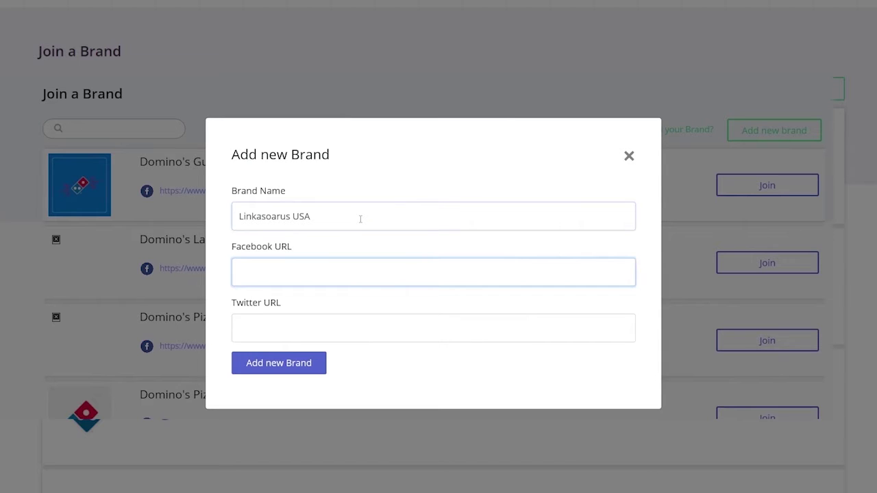
click(360, 219)
key(Tab)
text(http://www.facebook.com/Linkasoarus)
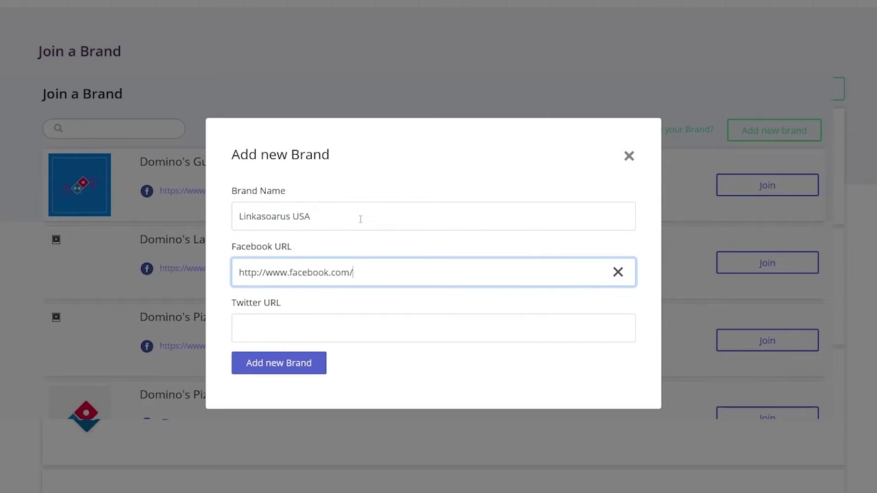
Step: Submit the brand, continue past the confirmation, and choose the Free plan
click(294, 361)
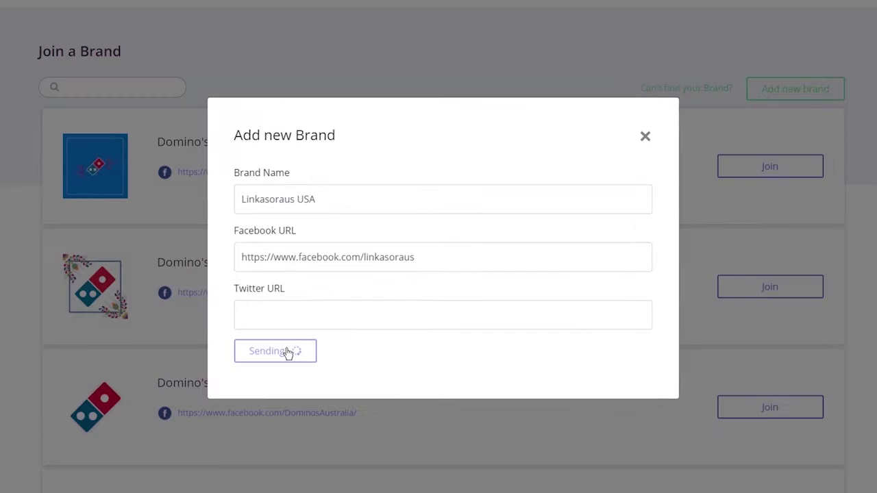
click(281, 295)
click(274, 179)
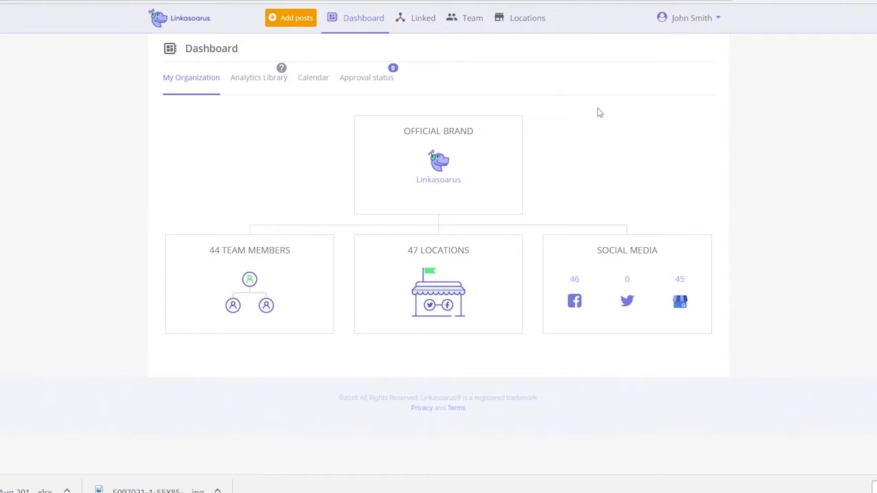
Step: Open Tutorials from the account menu
click(714, 26)
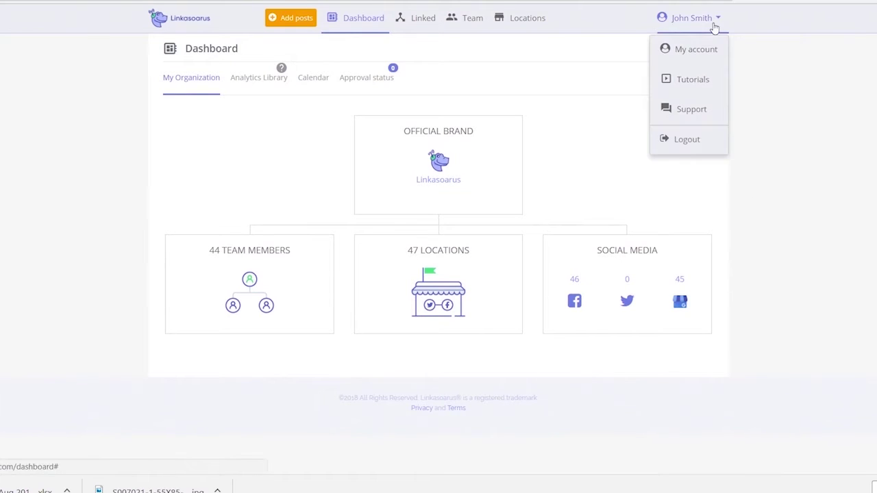
click(692, 80)
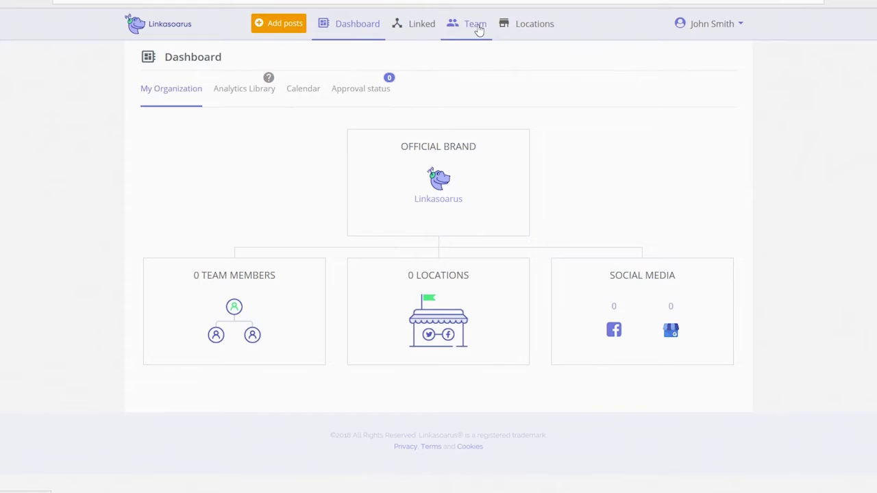
Step: Add a Manager to the team with the new user's name and e-mail address
click(476, 26)
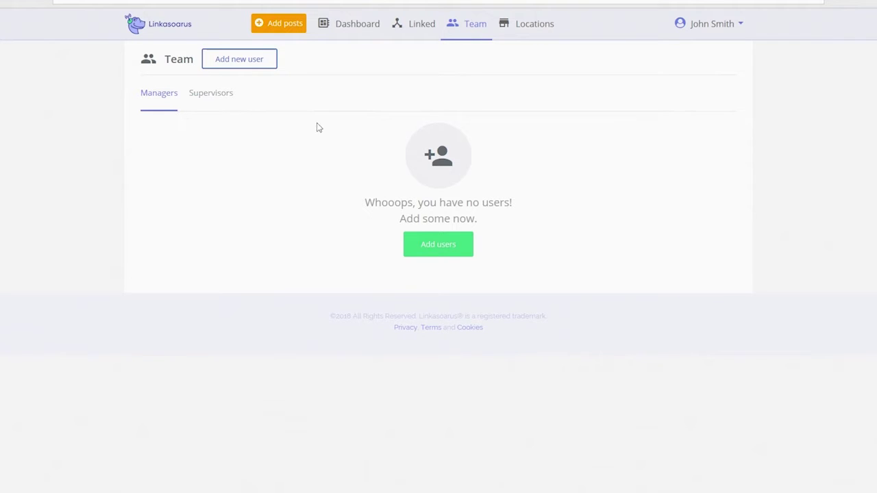
click(243, 60)
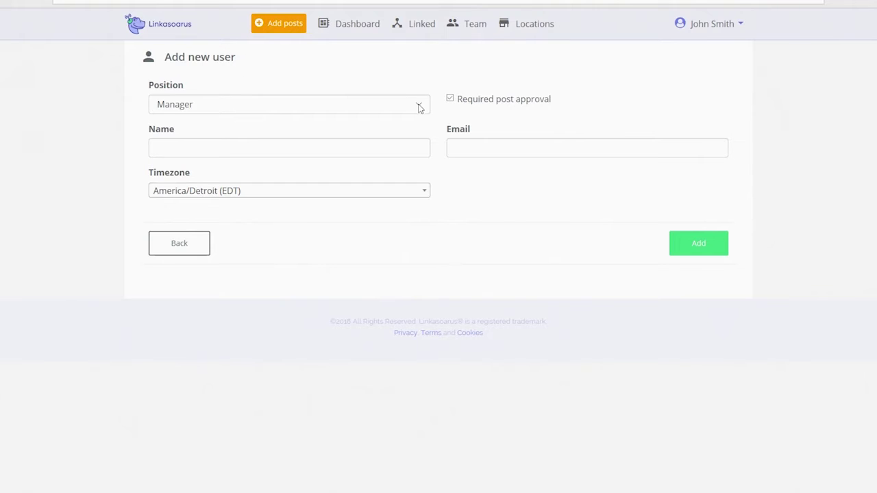
click(230, 112)
click(215, 81)
click(182, 151)
text(James Smith)
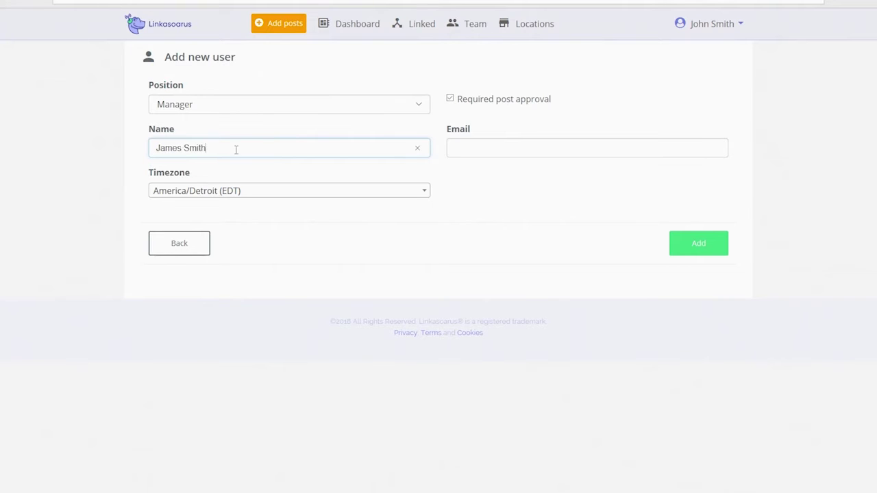
click(510, 148)
text(James@example.com)
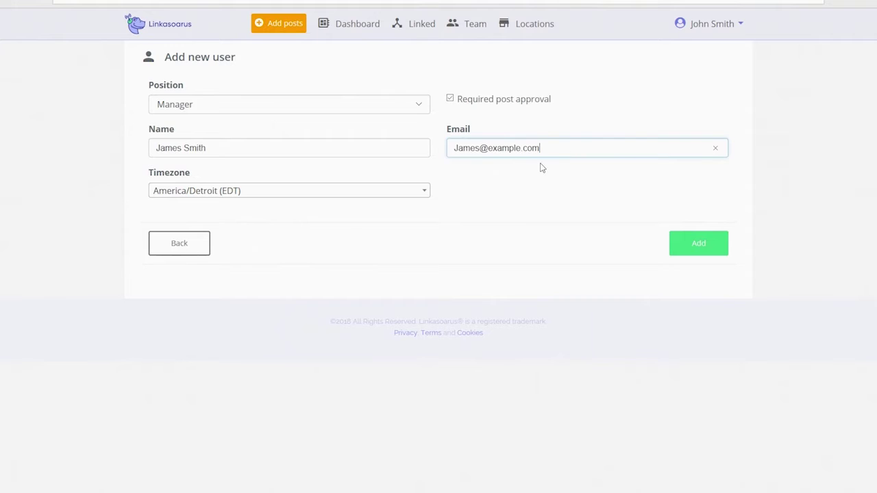
click(702, 244)
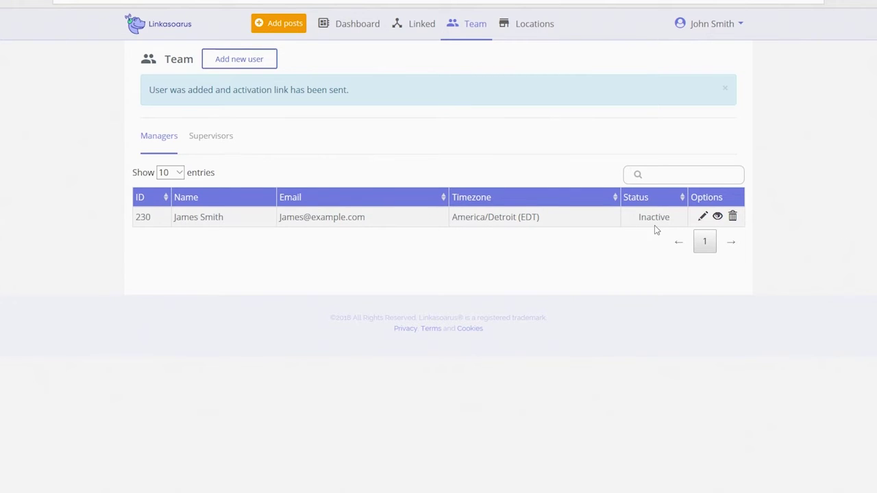
Step: Start a new team member with position Supervisor, leaving post approval off
click(215, 143)
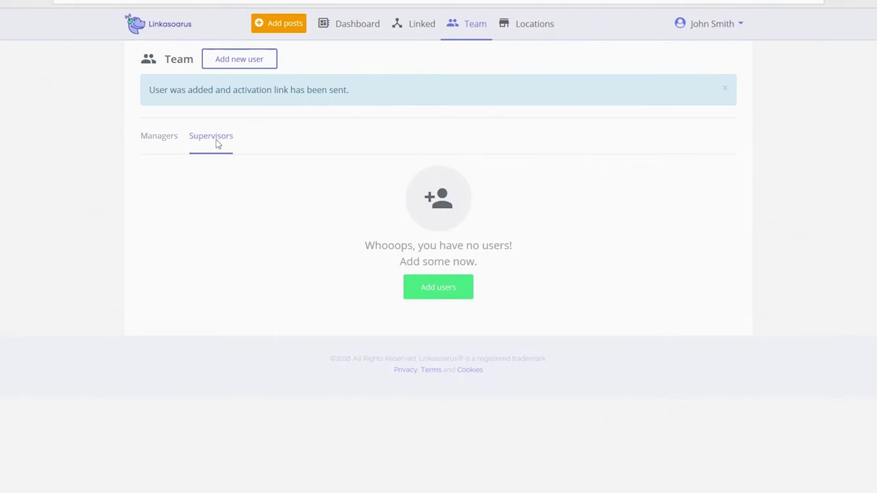
click(440, 291)
click(412, 109)
click(190, 118)
click(460, 115)
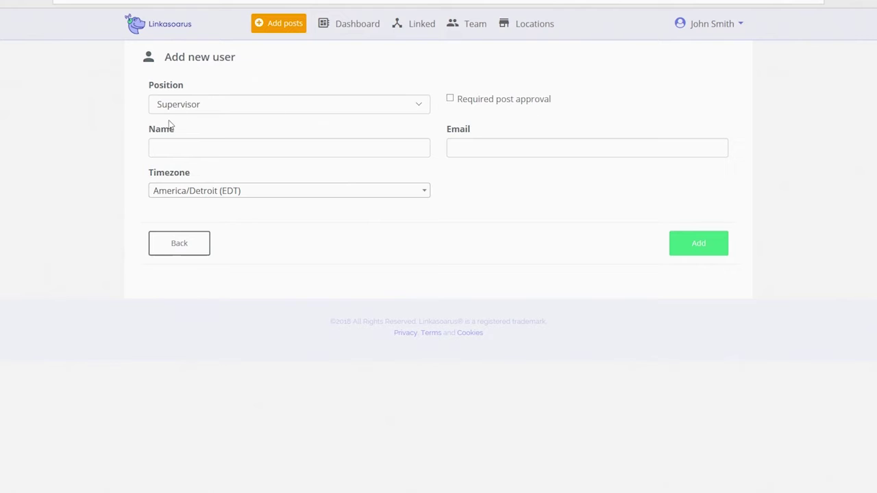
click(451, 100)
click(451, 100)
Step: Enter the supervisor's name and e-mail address and add them to the team
click(225, 148)
text(Jenny Smith)
key(Tab)
text(Jenny@example.com)
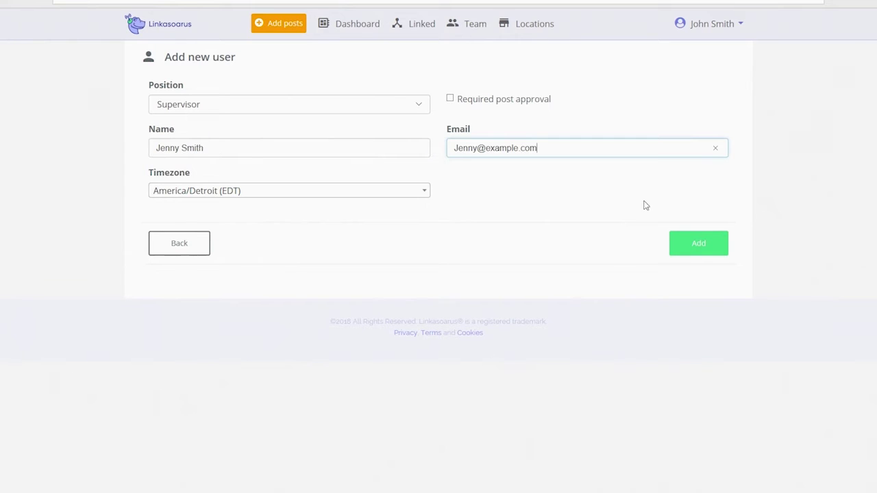
click(710, 251)
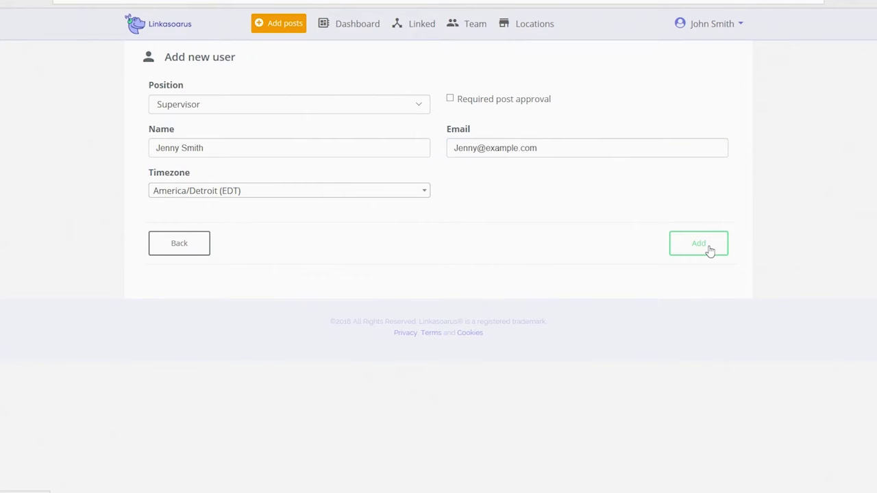
Step: Review the Supervisors and Managers team lists
click(198, 139)
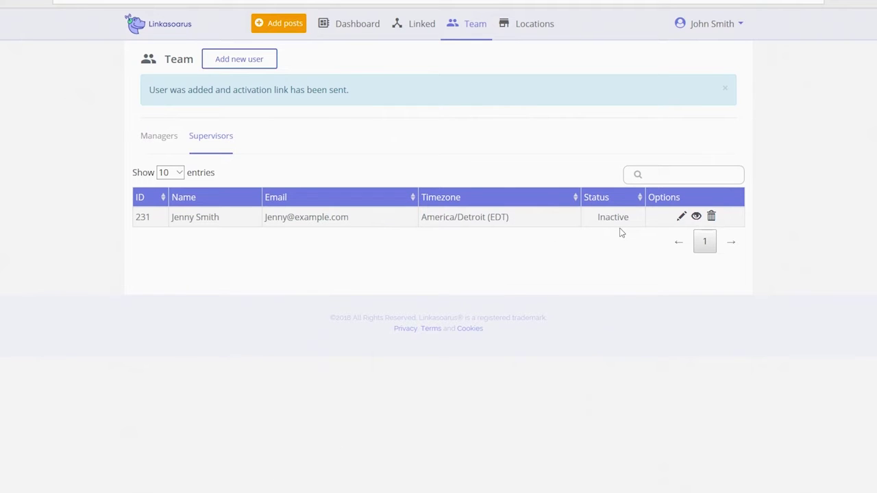
click(162, 141)
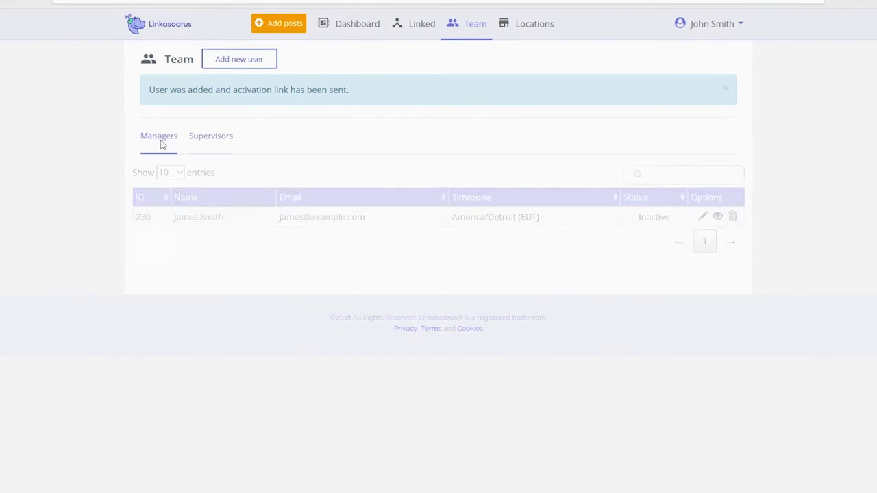
click(204, 138)
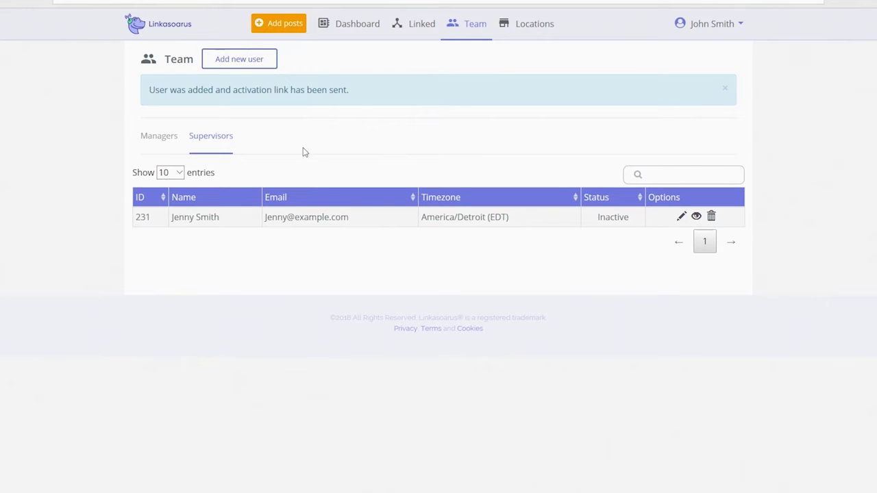
Step: Start a new location with the new supervisor, the other member as manager, and America/Detroit (EDT)
click(534, 28)
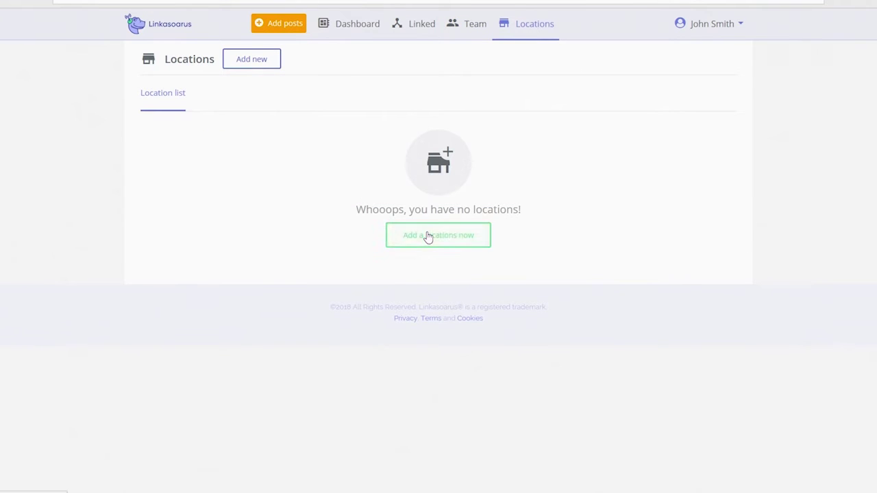
click(465, 236)
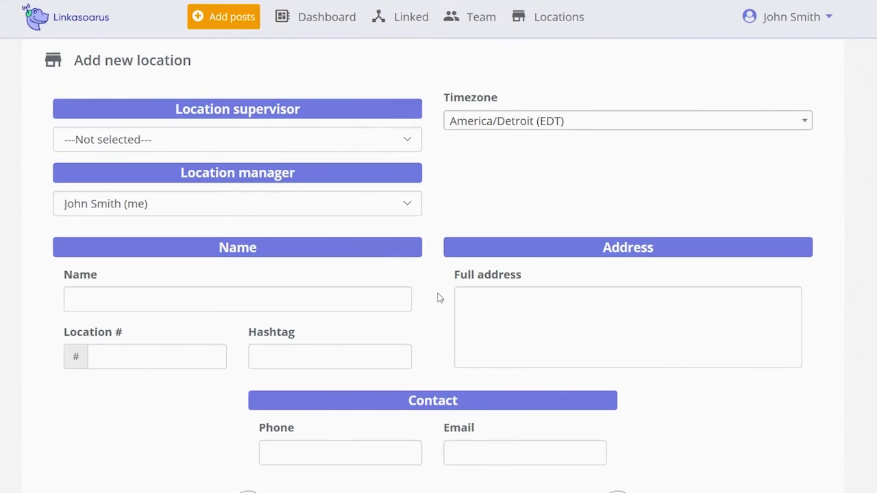
click(412, 145)
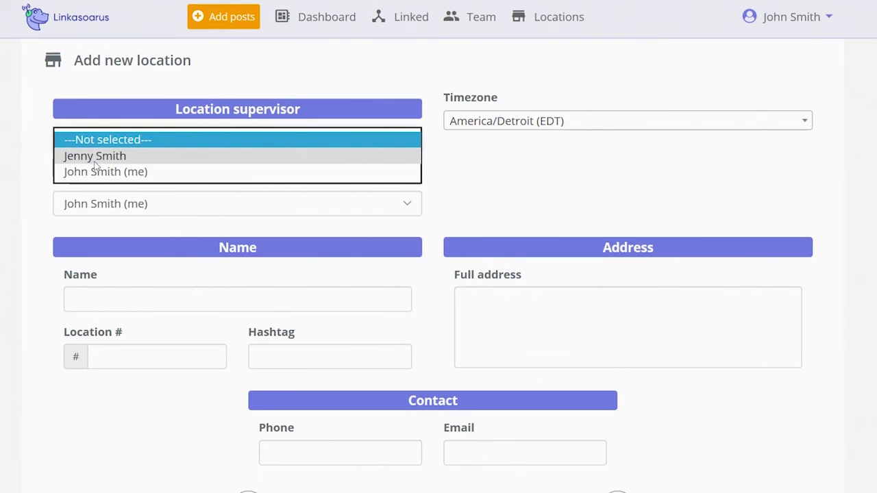
click(117, 158)
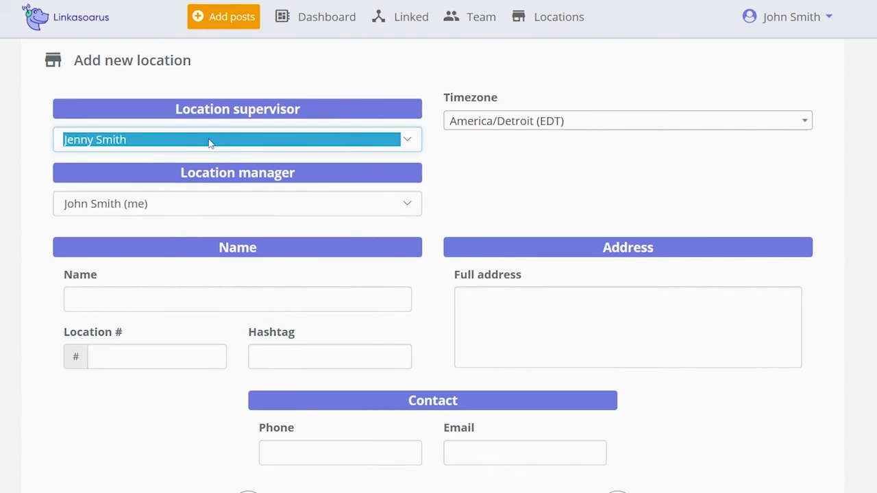
click(405, 205)
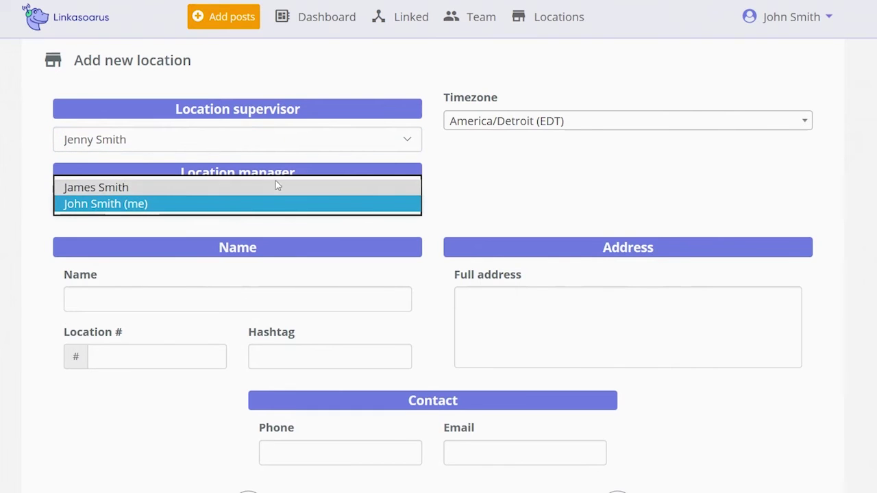
click(89, 191)
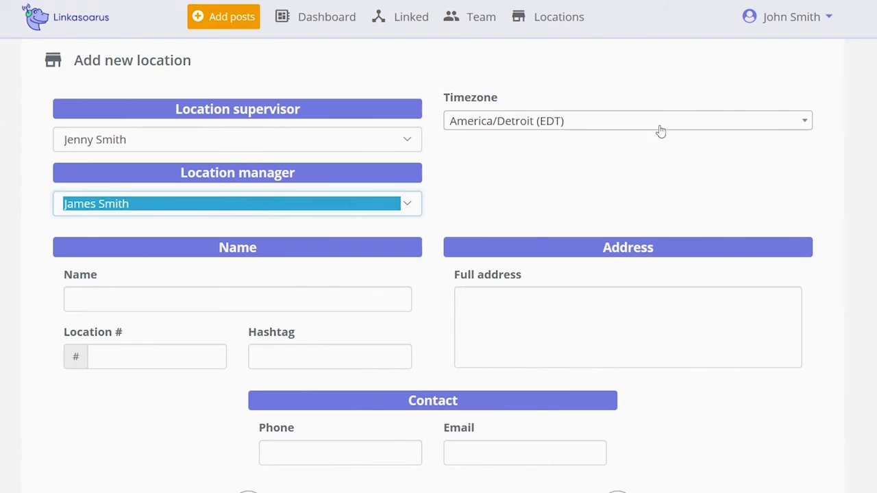
click(756, 125)
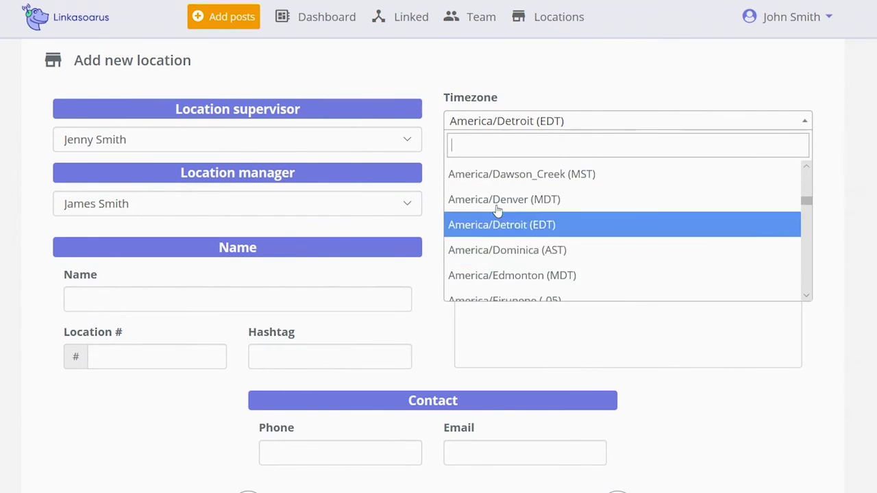
click(532, 93)
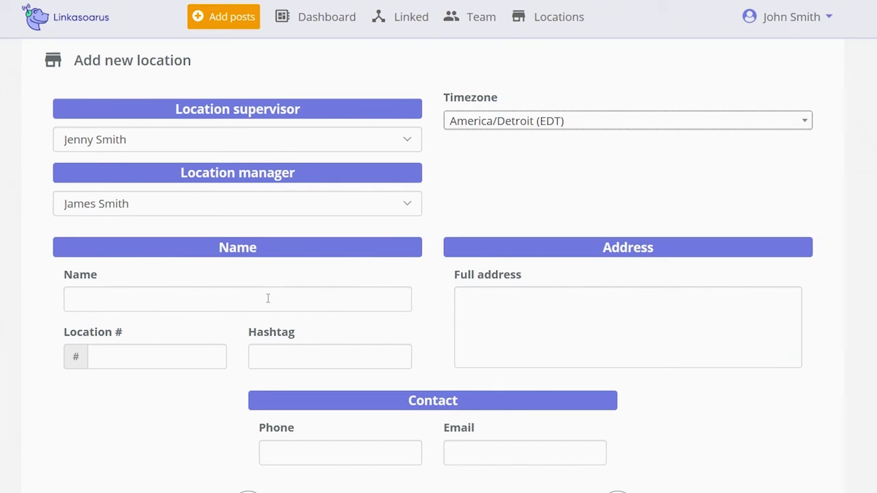
Step: Name the location 'Elm St. Linkasoarus', number 12345, hashtag #ElmStLinkasoarus
click(221, 304)
text(Elm S)
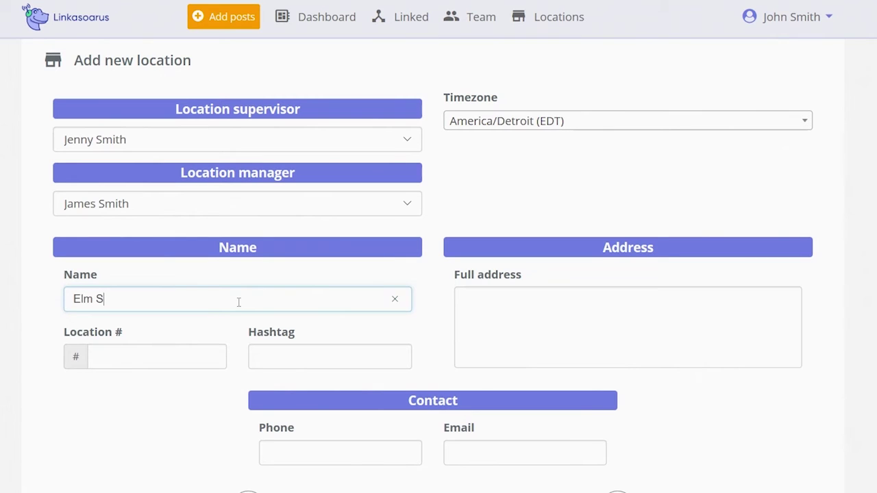
text(t. Linkasoarus)
click(146, 356)
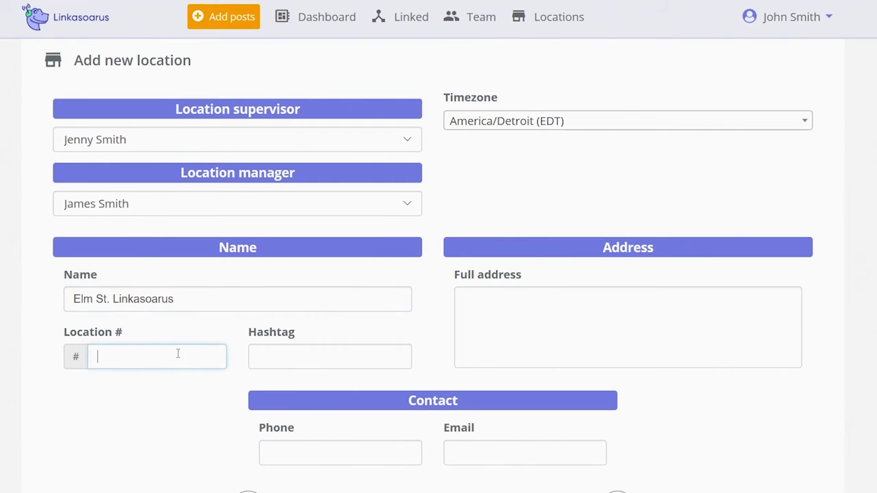
text(12345)
click(320, 357)
text(#ElmStLinkasoarus)
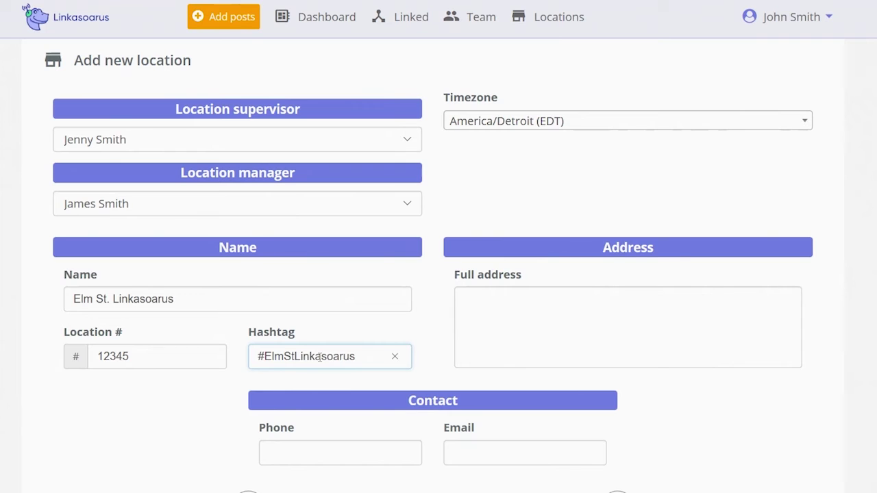
Step: Enter the location's two-line street address, phone number and contact e-mail
click(541, 296)
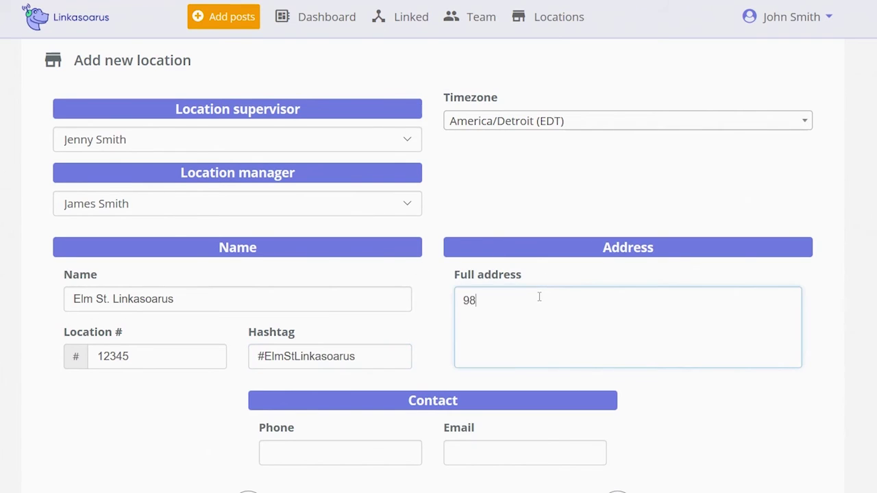
key(Return)
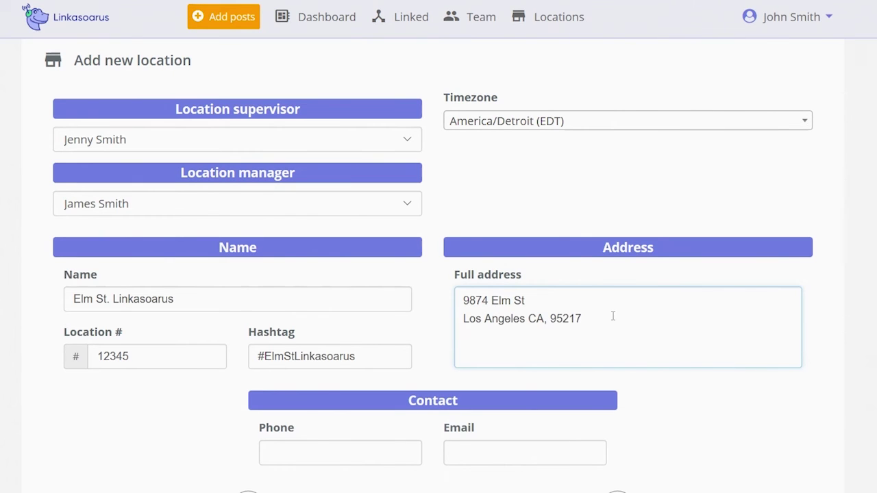
click(316, 450)
text(555-451-5597)
click(470, 453)
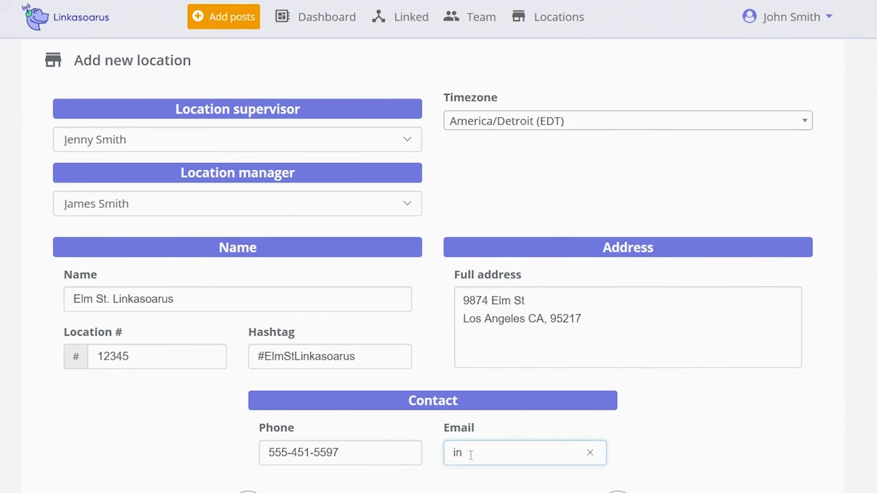
click(747, 411)
scroll(856, 374, down, 5)
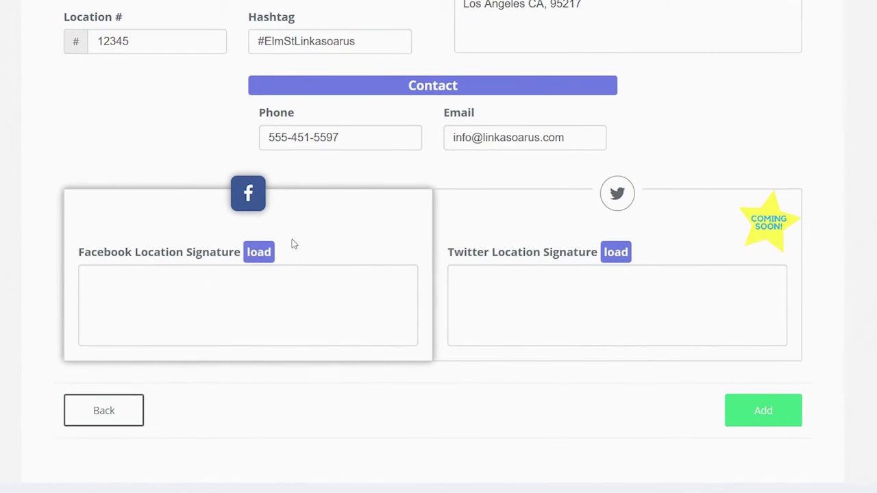
Step: Load the Facebook signature, fix the hashtag, add an 'Open 10am' hours line, and create the location
click(261, 253)
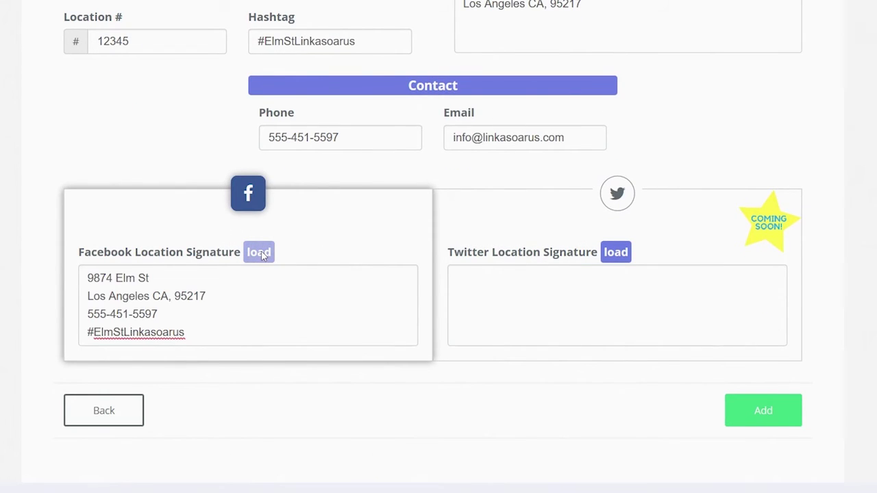
click(195, 333)
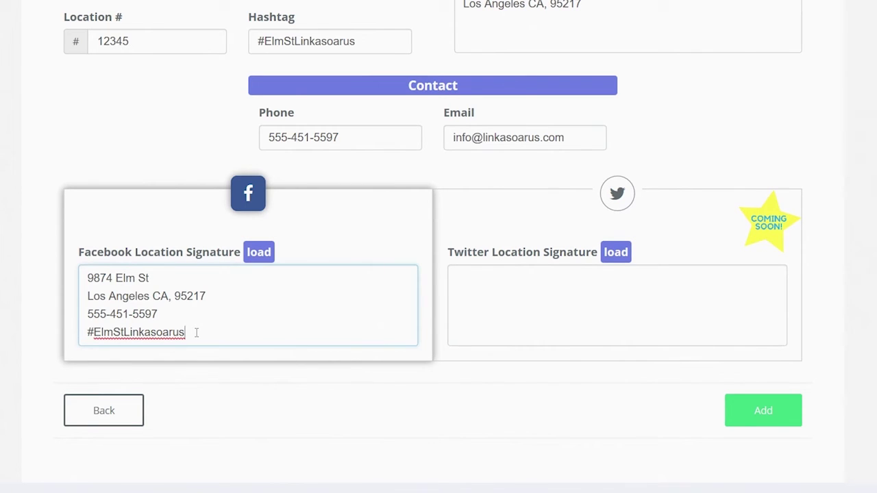
key(BackSpace)
key(BackSpace)
key(BackSpace)
key(BackSpace)
text(arus)
key(Return)
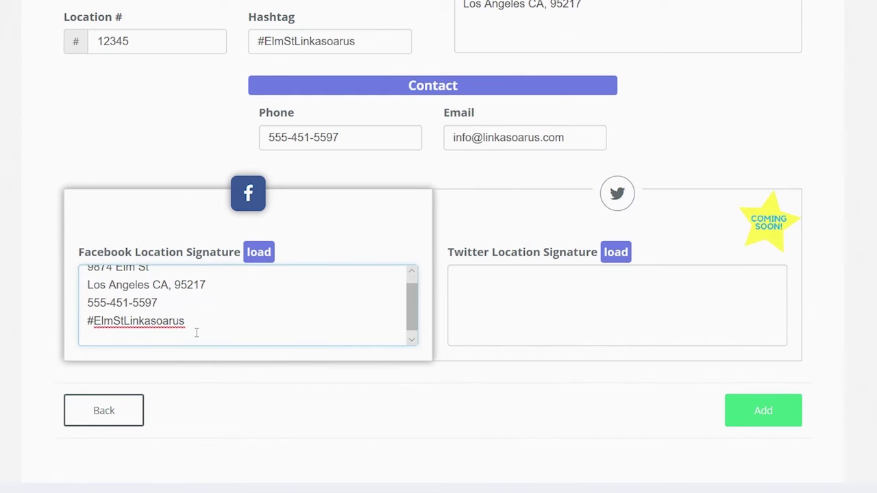
text(Open 10am-)
key(BackSpace)
key(BackSpace)
key(BackSpace)
key(BackSpace)
key(BackSpace)
key(BackSpace)
key(BackSpace)
key(BackSpace)
key(BackSpace)
key(BackSpace)
key(BackSpace)
key(BackSpace)
key(BackSpace)
text(s)
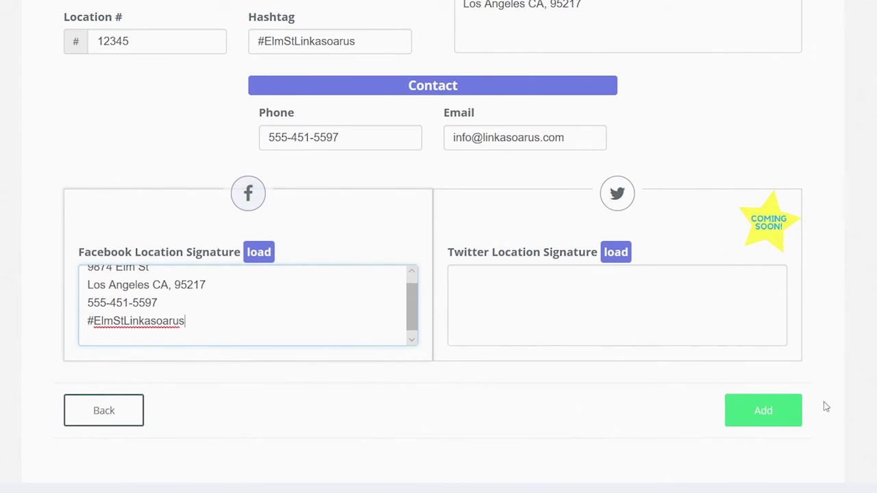
click(758, 413)
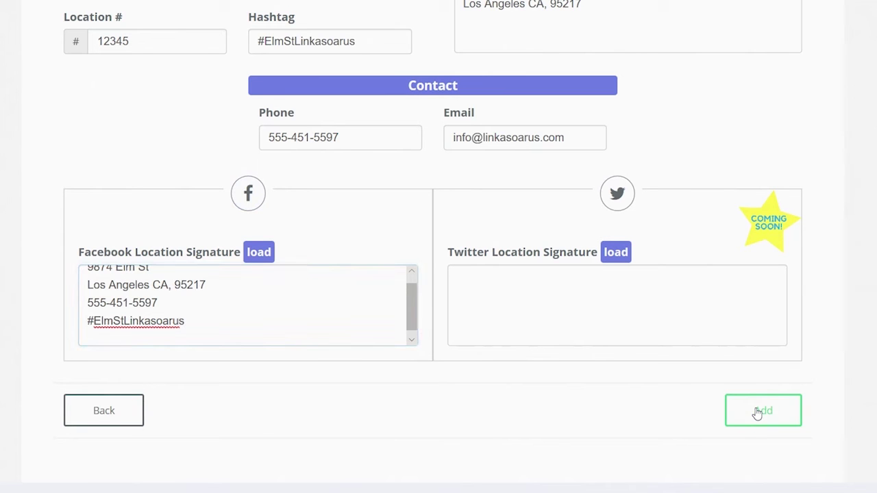
click(757, 413)
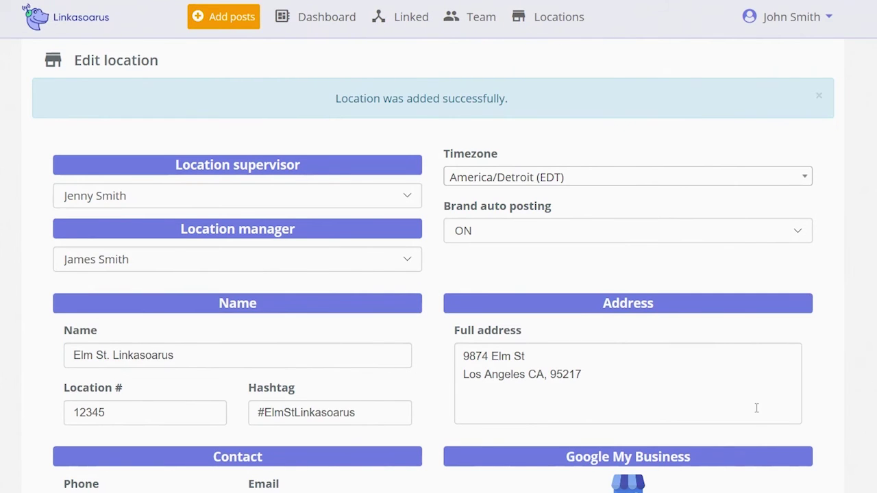
Step: Connect a Facebook account to the location and allow Linkasoarus to manage its pages
scroll(439, 274, down, 5)
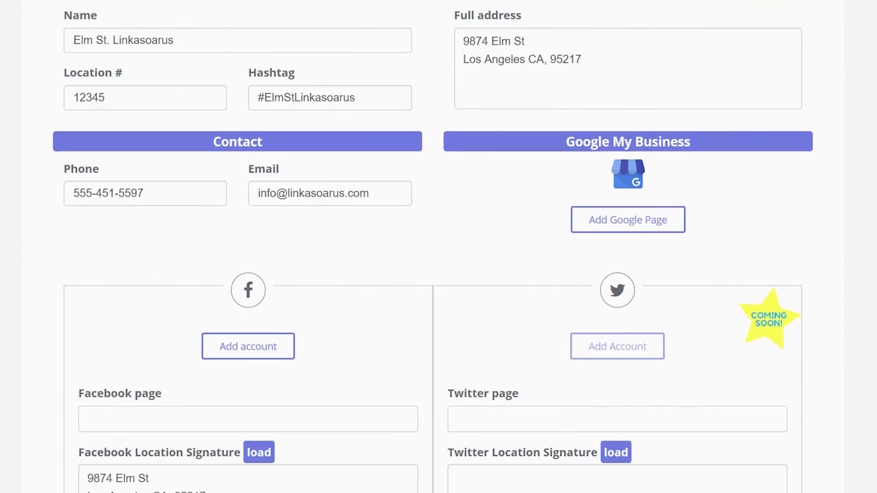
scroll(438, 274, down, 1)
scroll(439, 274, down, 1)
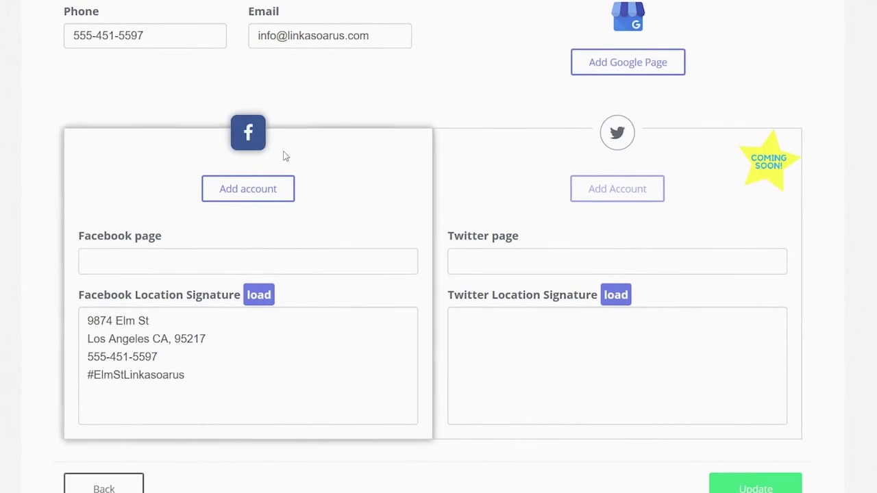
click(248, 189)
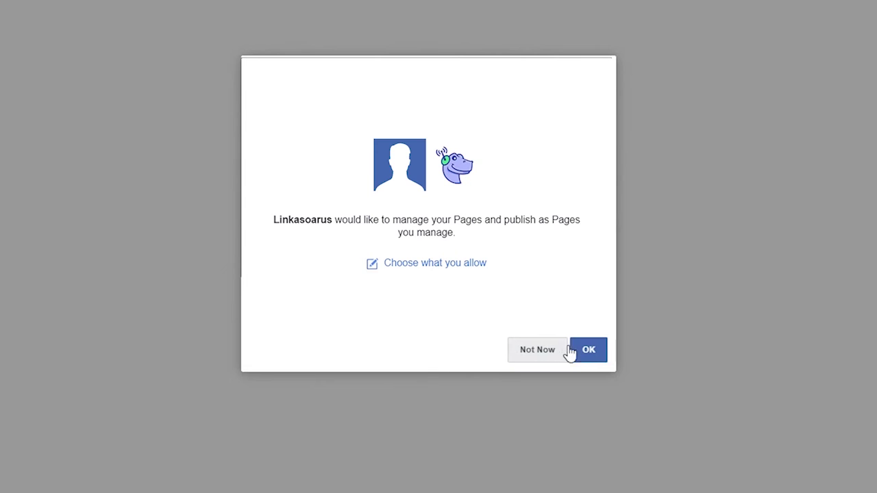
click(591, 354)
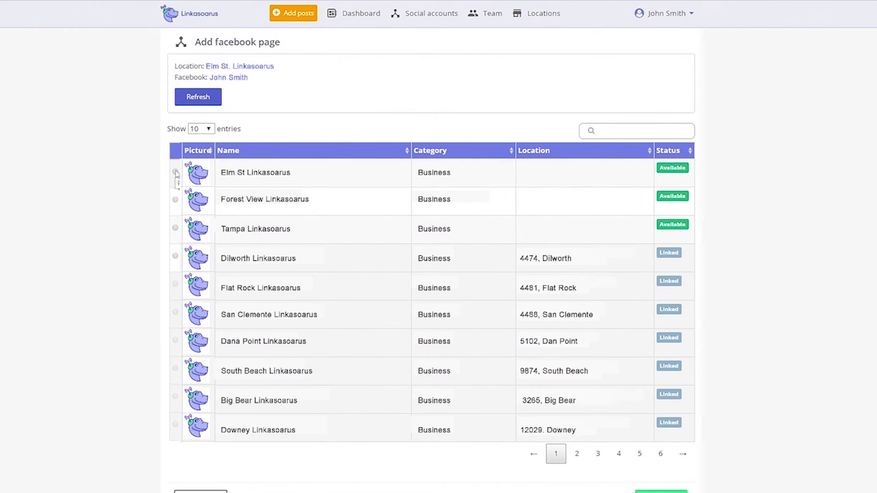
Step: Select the Elm St Linkasoarus Facebook page to link it to the location
click(176, 173)
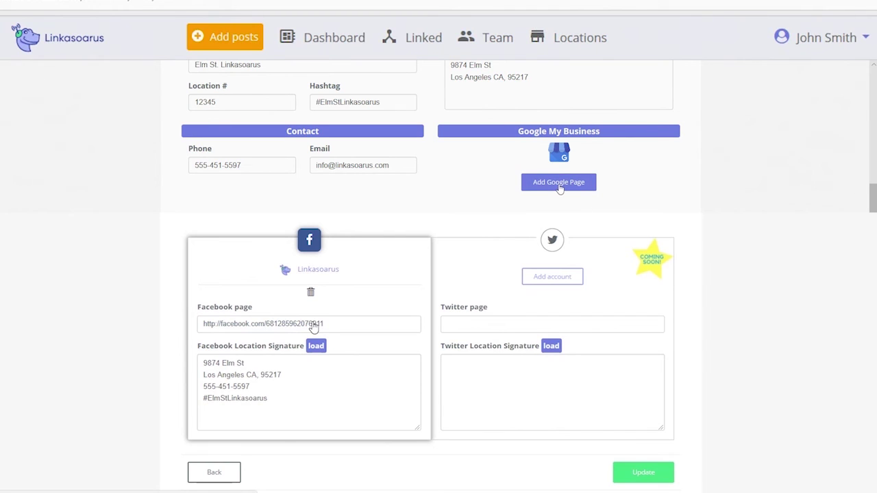
Step: Link the Linkasoarus Google My Business page via the existing Google account and save
click(559, 183)
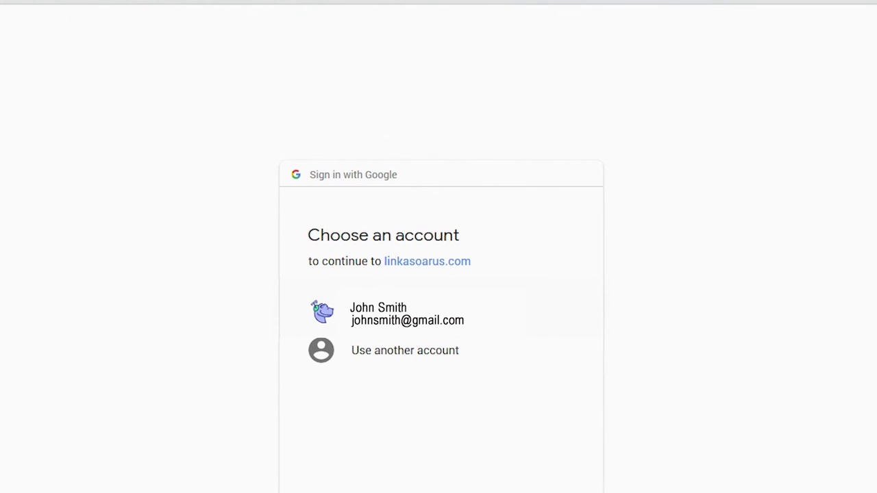
click(439, 314)
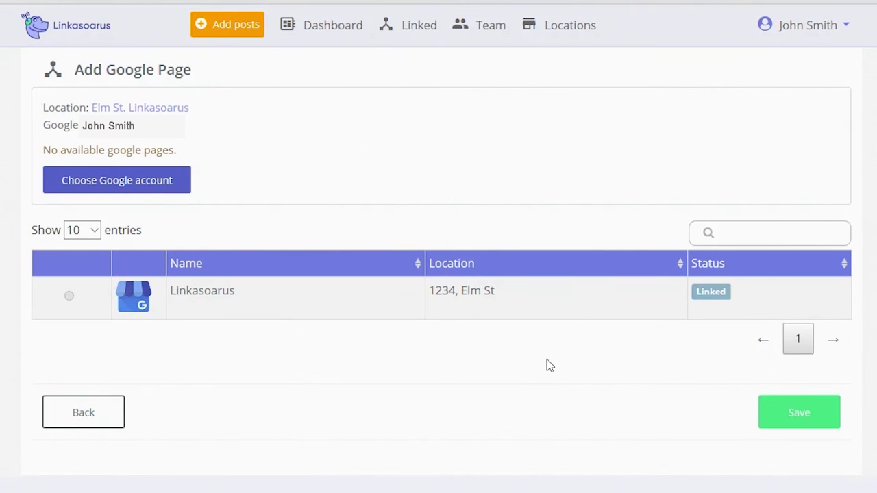
click(74, 306)
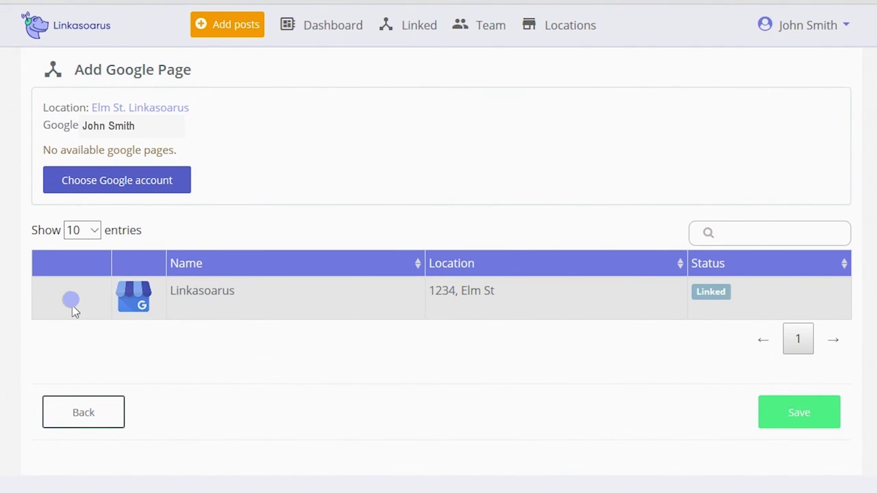
click(797, 414)
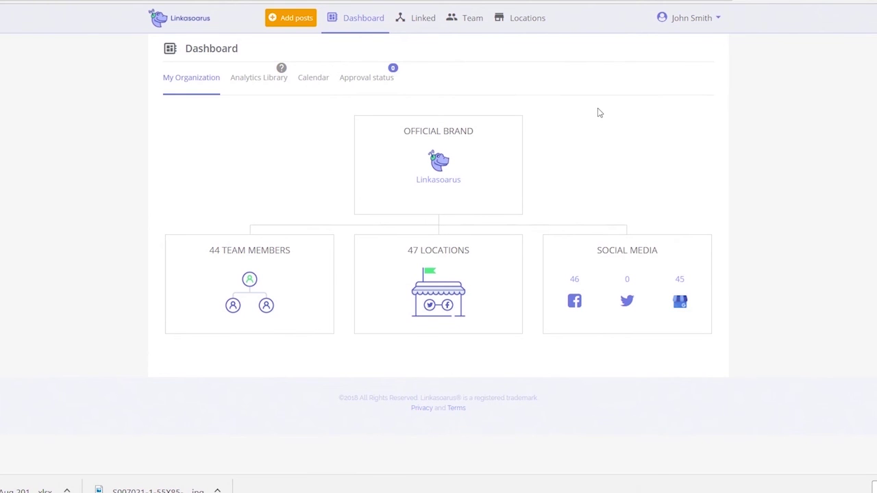
Step: Go to Tutorials from the user name menu at the top right
click(713, 25)
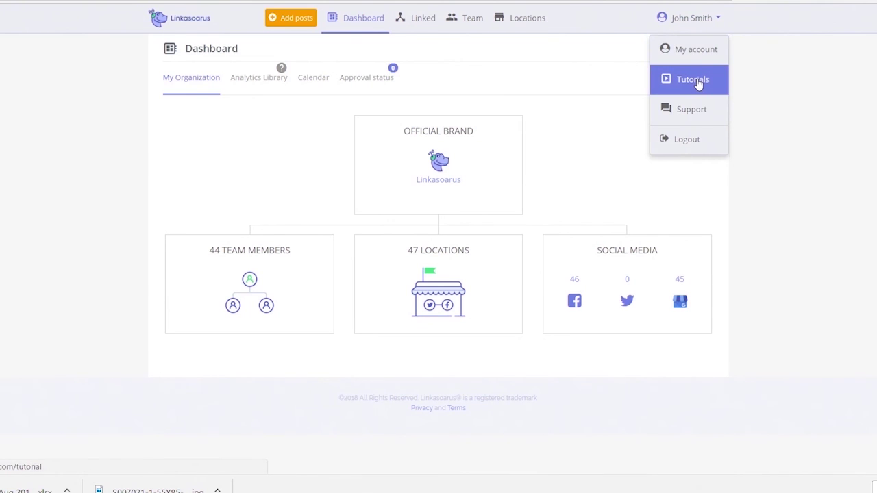
click(697, 80)
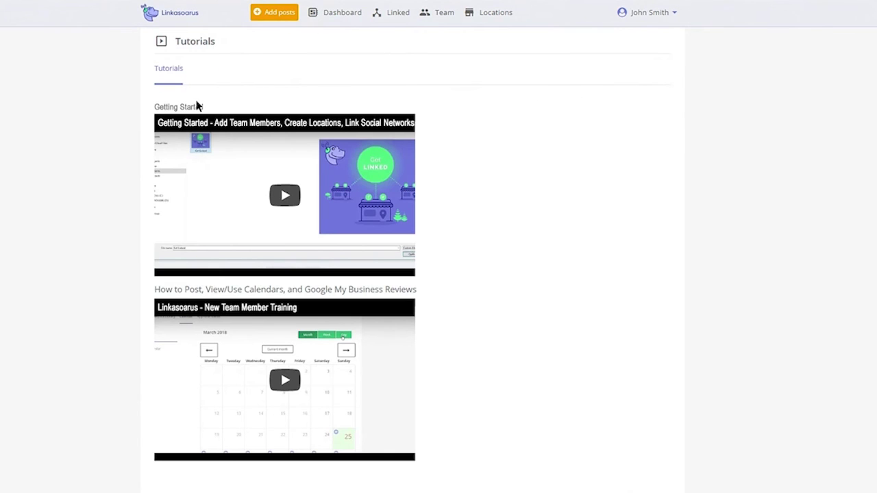